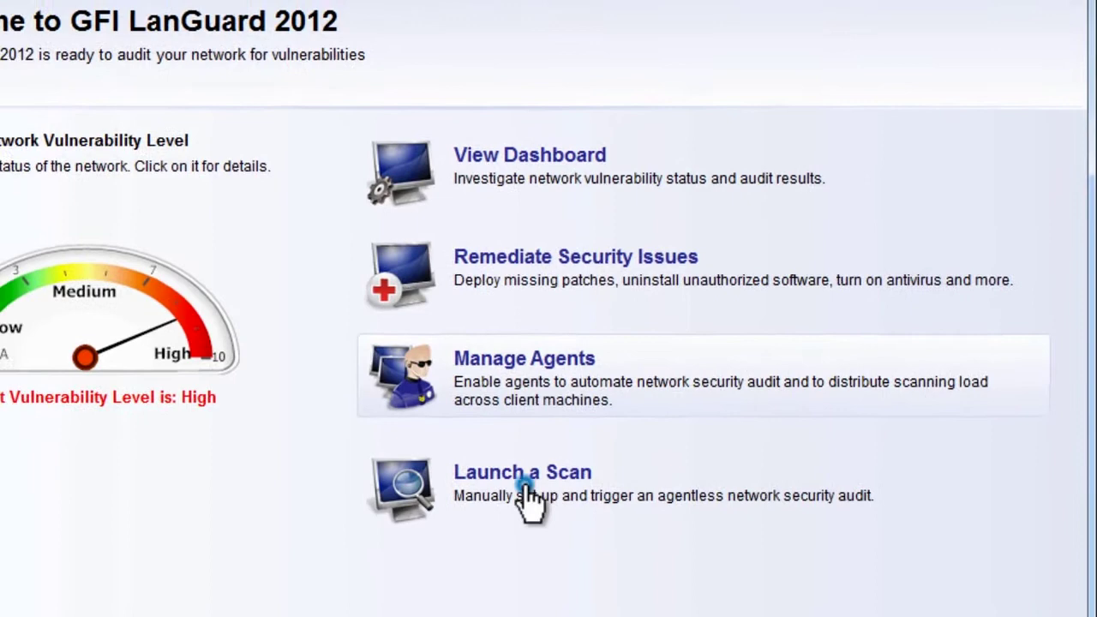
Launch a Full Scan of the recent target 192.168.100.1-192.168.100.254
left_click(540, 506)
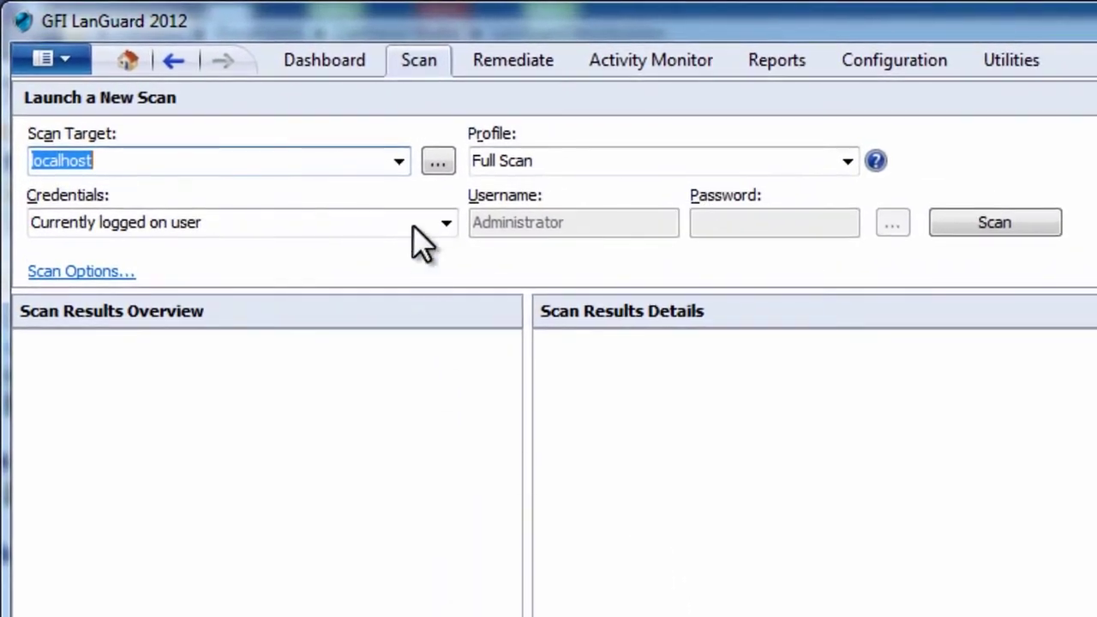
left_click(398, 163)
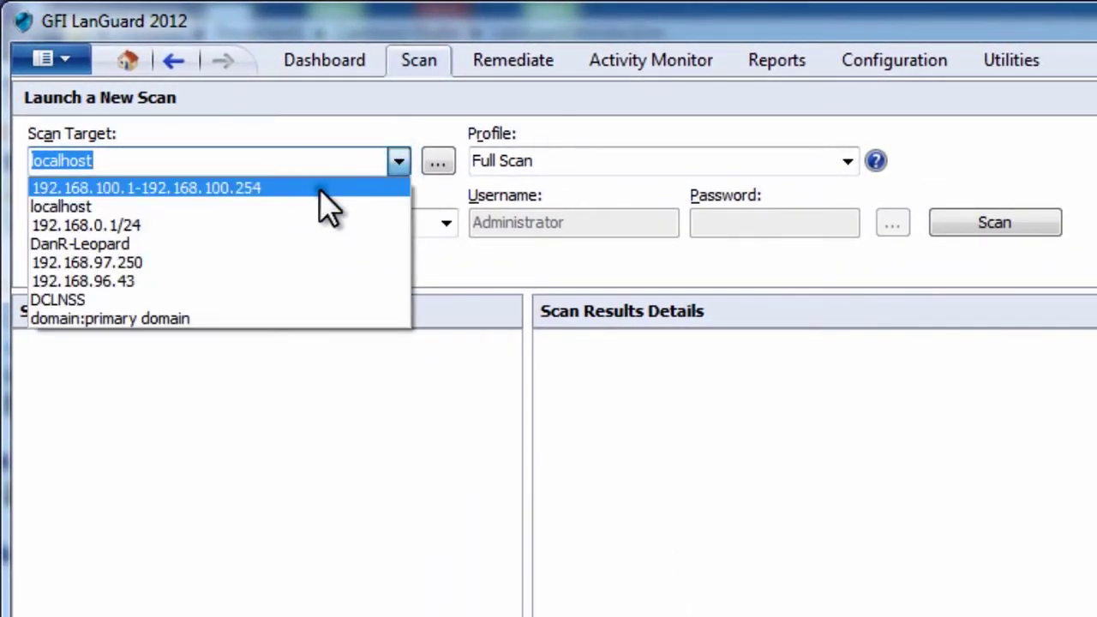
left_click(321, 188)
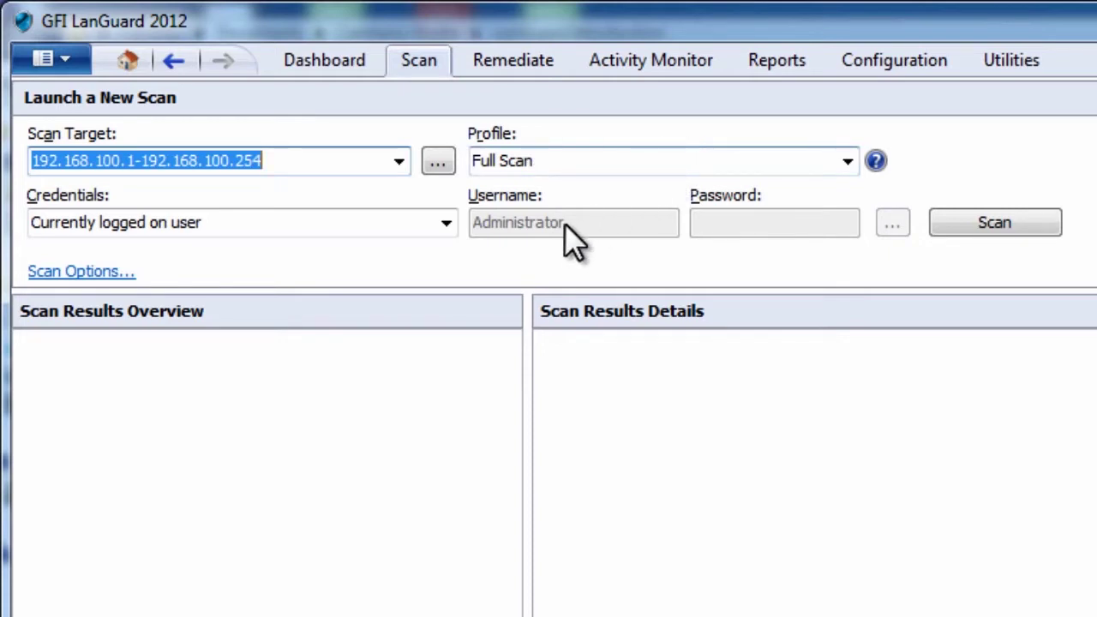
left_click(1018, 224)
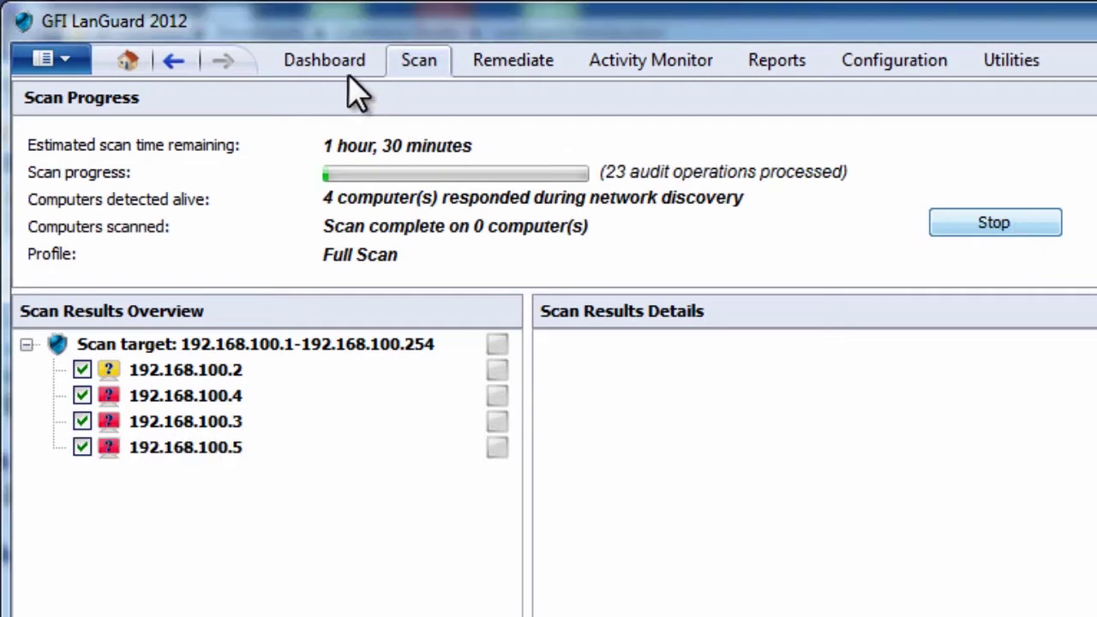
Expand LANGUARD on the Dashboard and group the network's computers by Operating System
left_click(327, 62)
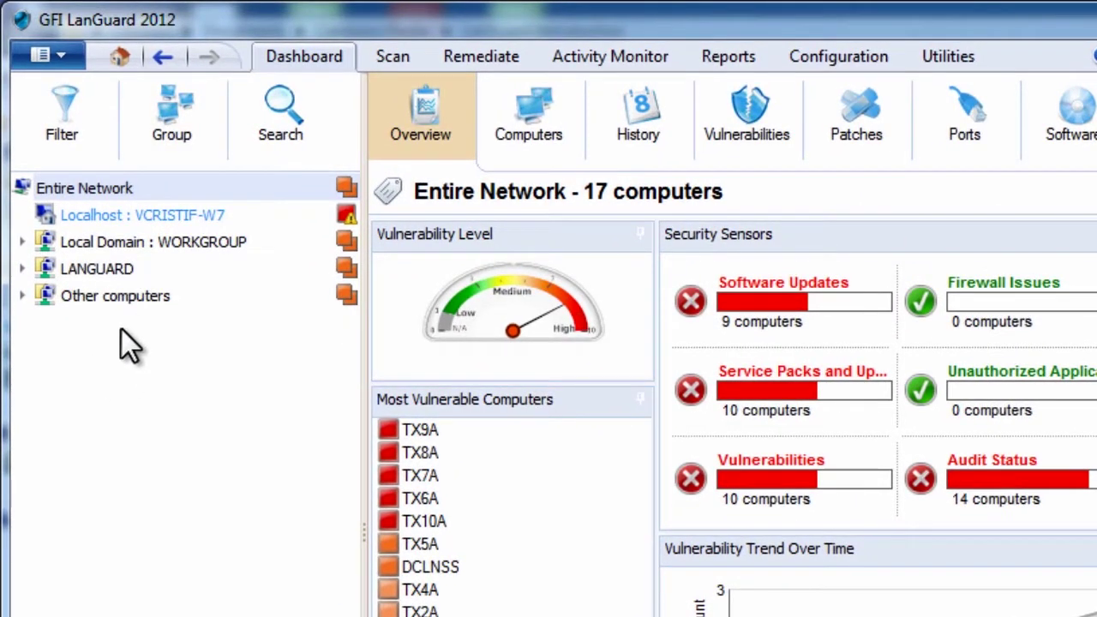
left_click(20, 266)
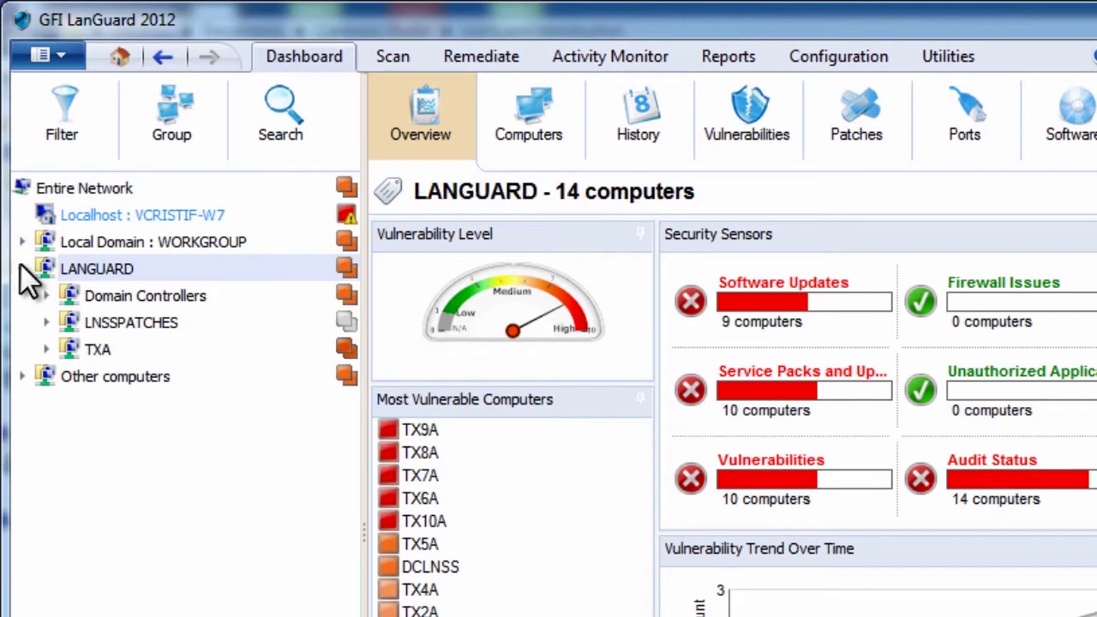
left_click(64, 120)
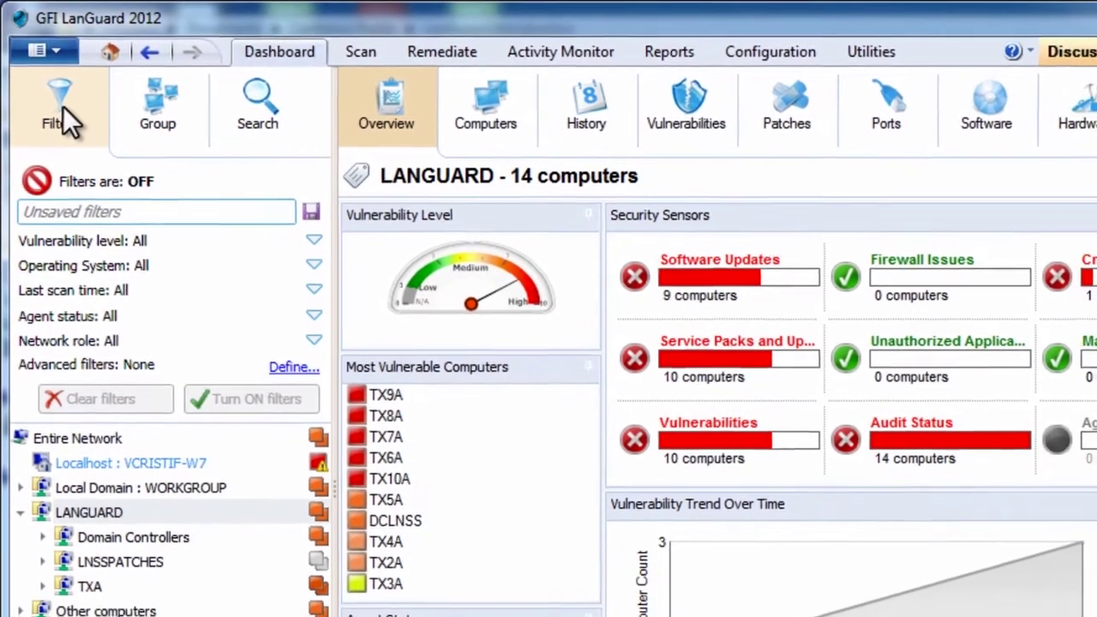
left_click(156, 108)
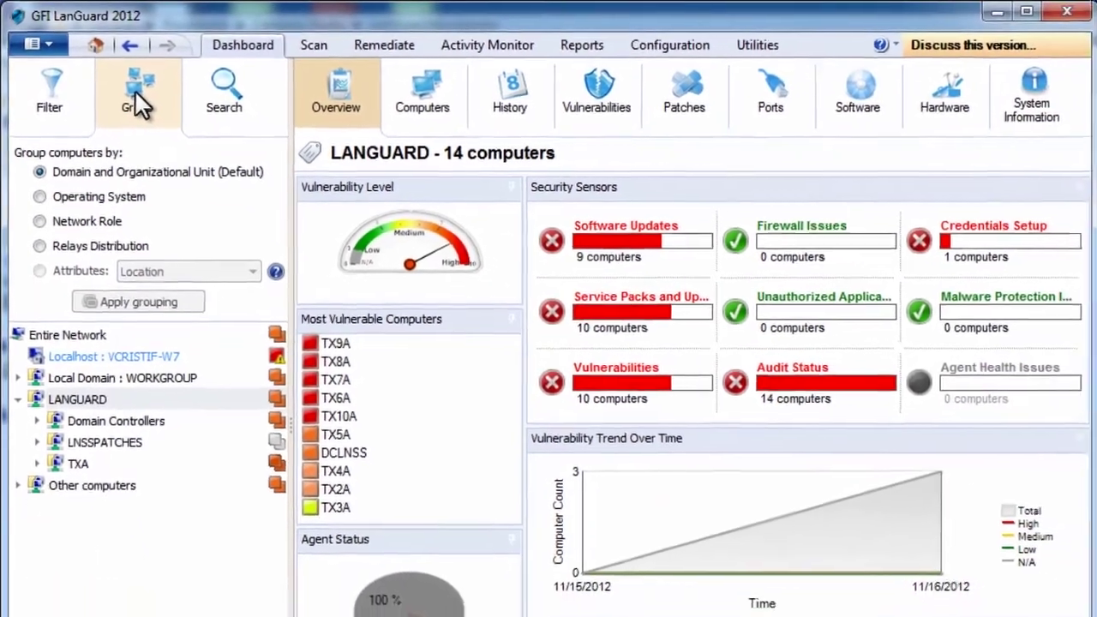
left_click(42, 208)
left_click(141, 319)
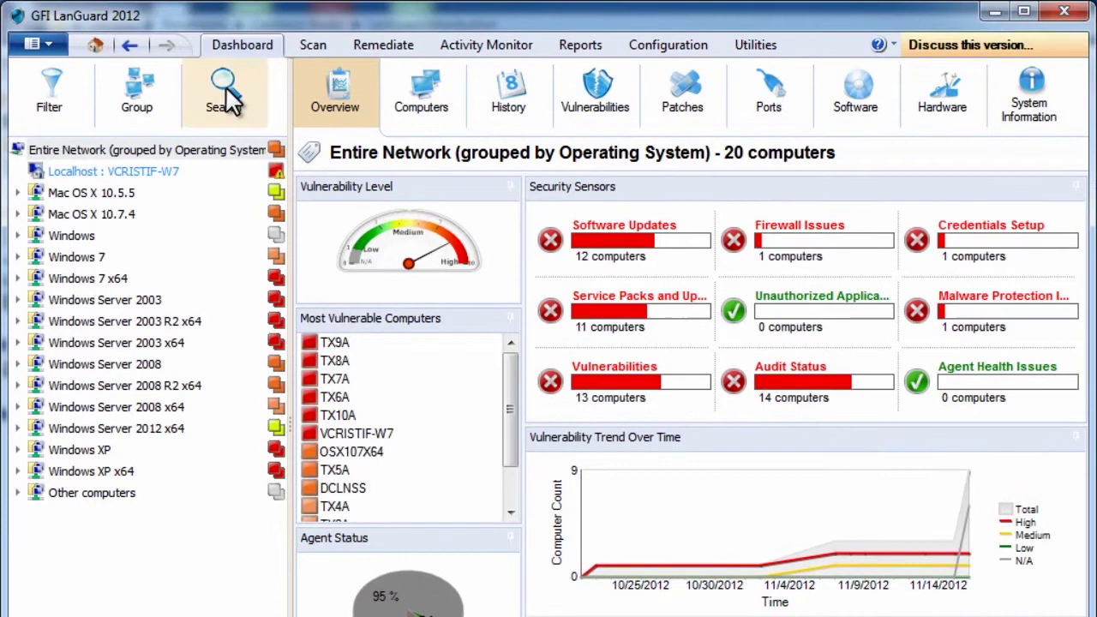
Search 'dc' to review the DCLNSS dashboard, then go back to Entire Network
left_click(225, 94)
type("dc")
key("Down")
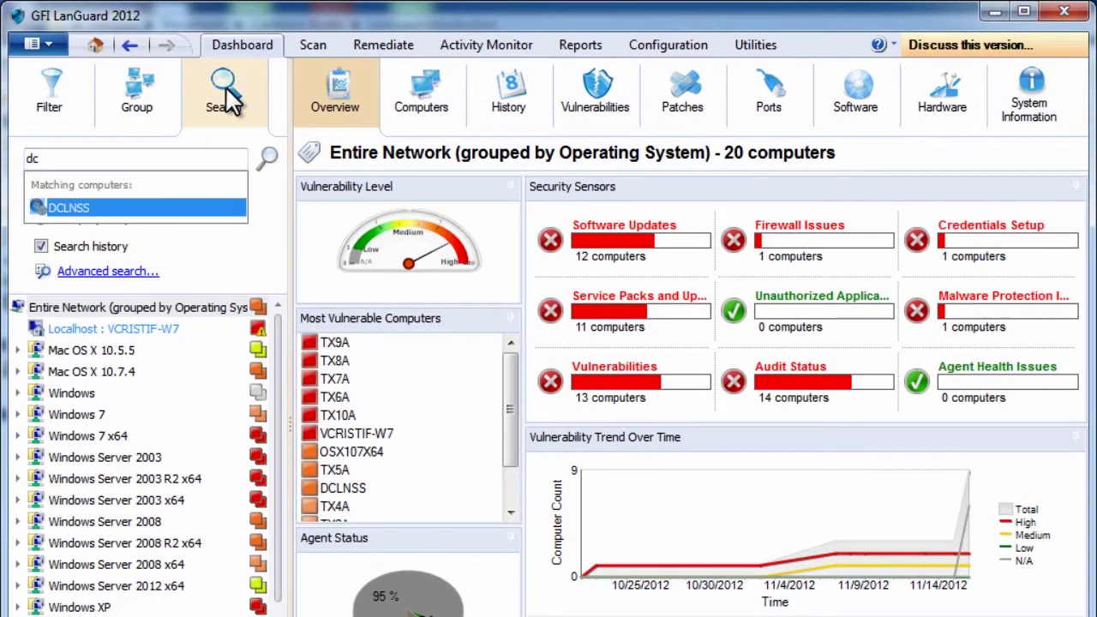
key("Return")
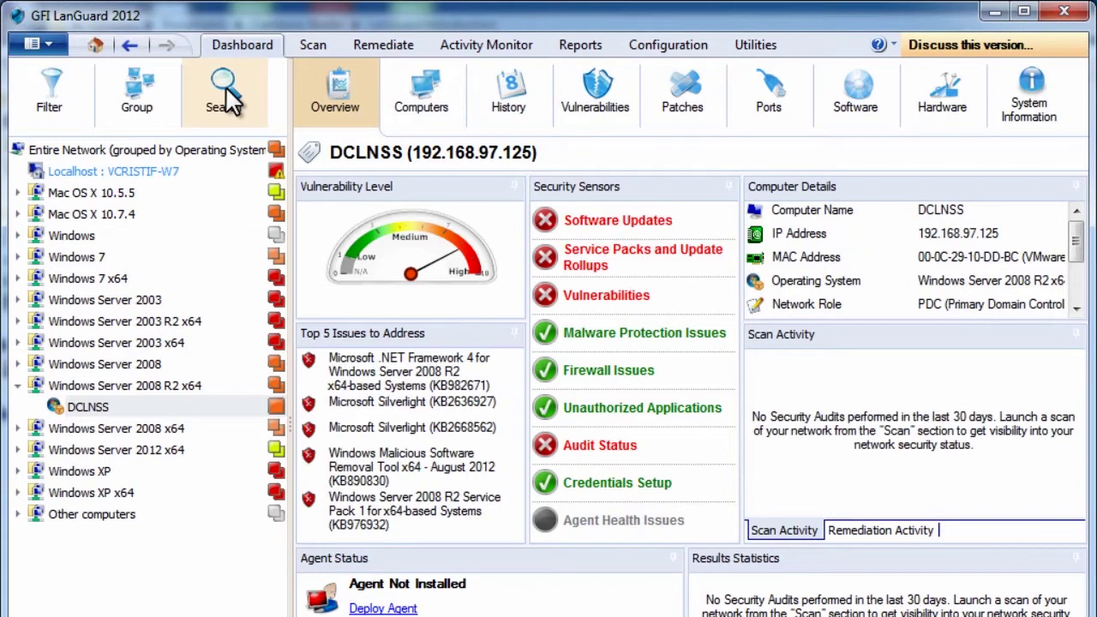
left_click(102, 149)
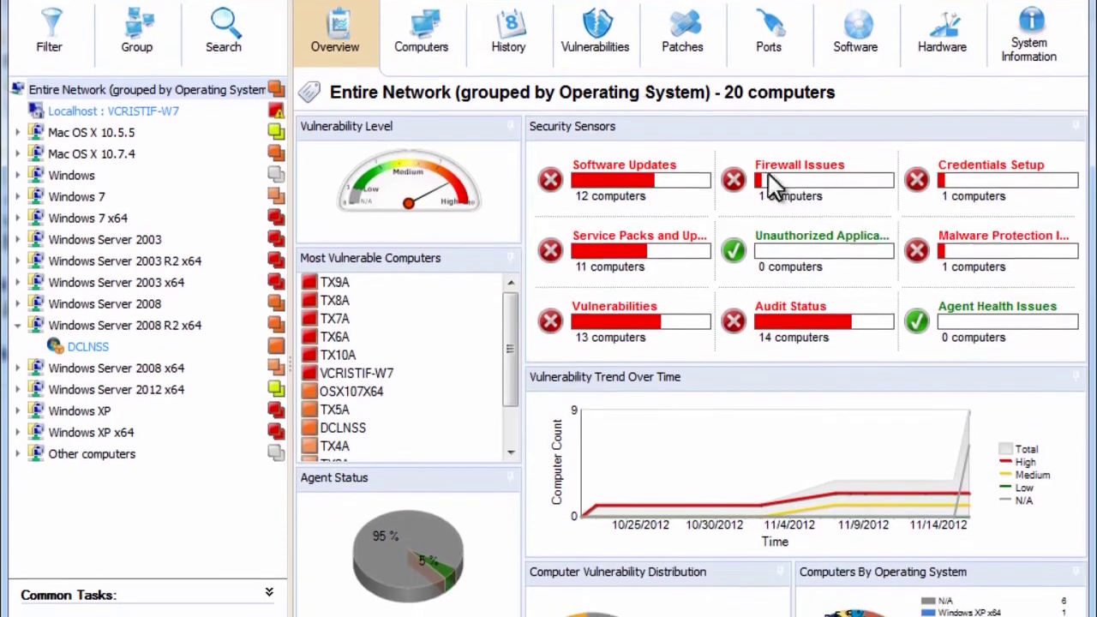
Browse the Vulnerabilities, Patches (Flashback removal patch), Ports and Software views for the network
left_click(594, 102)
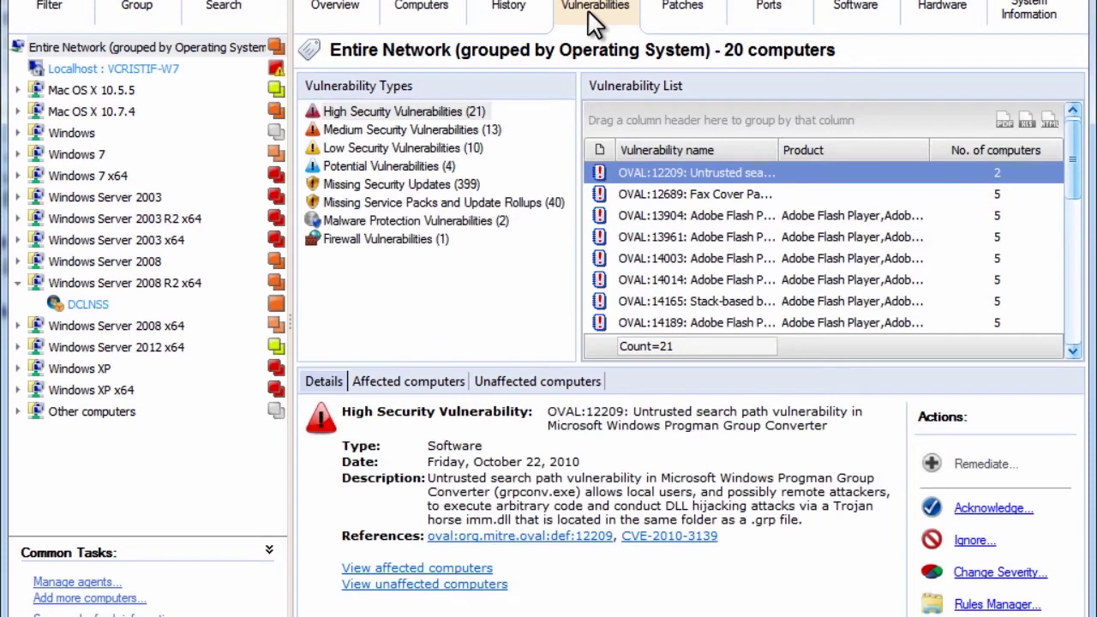
left_click(683, 7)
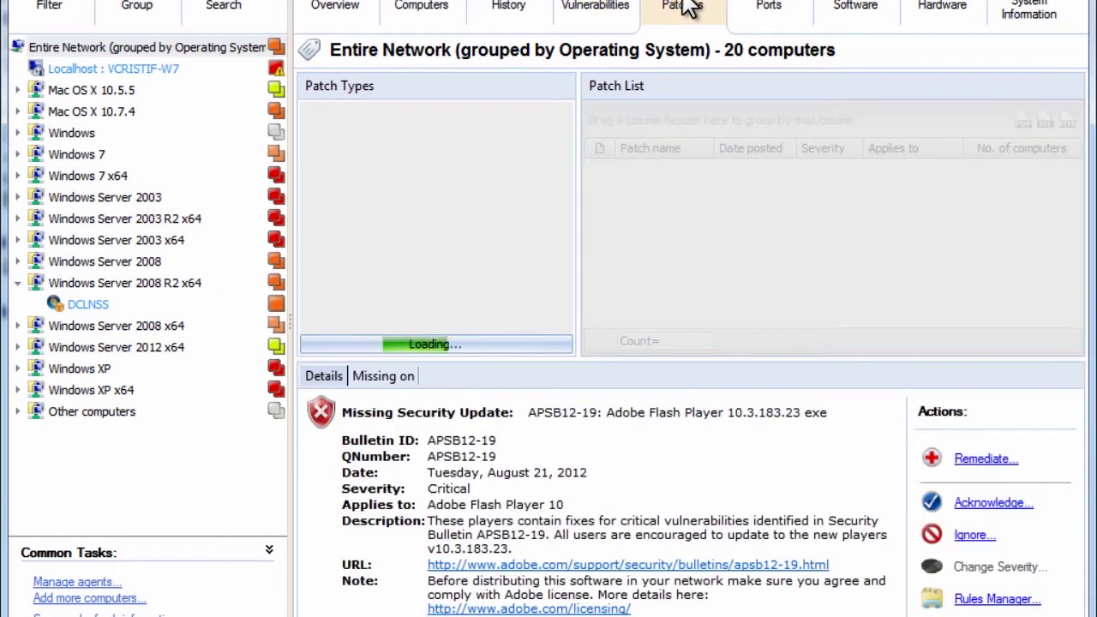
left_click(600, 9)
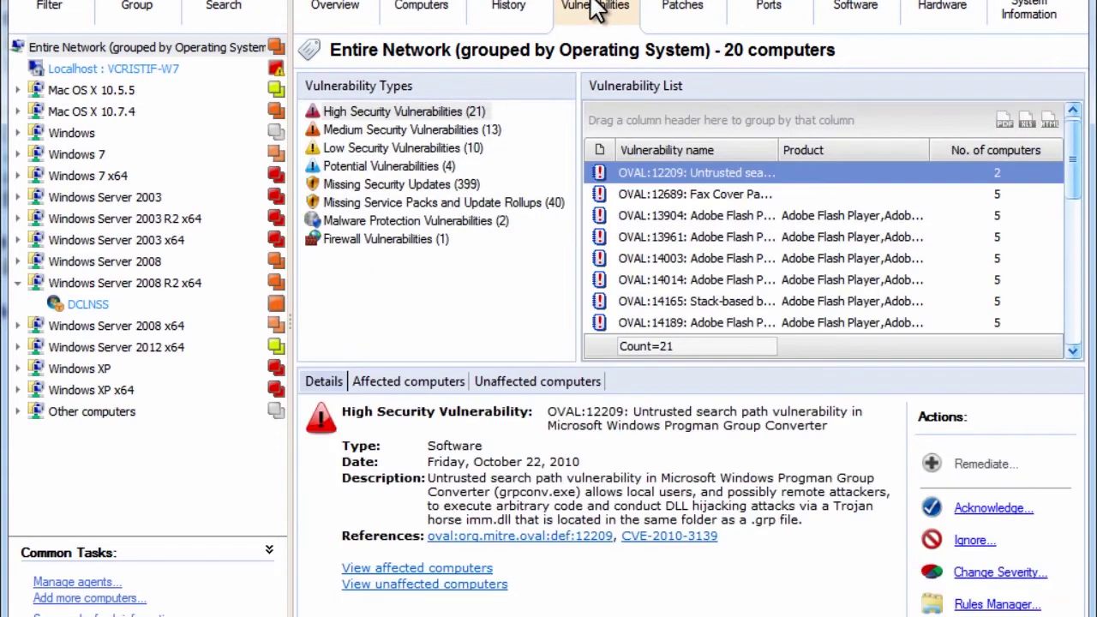
left_click(681, 9)
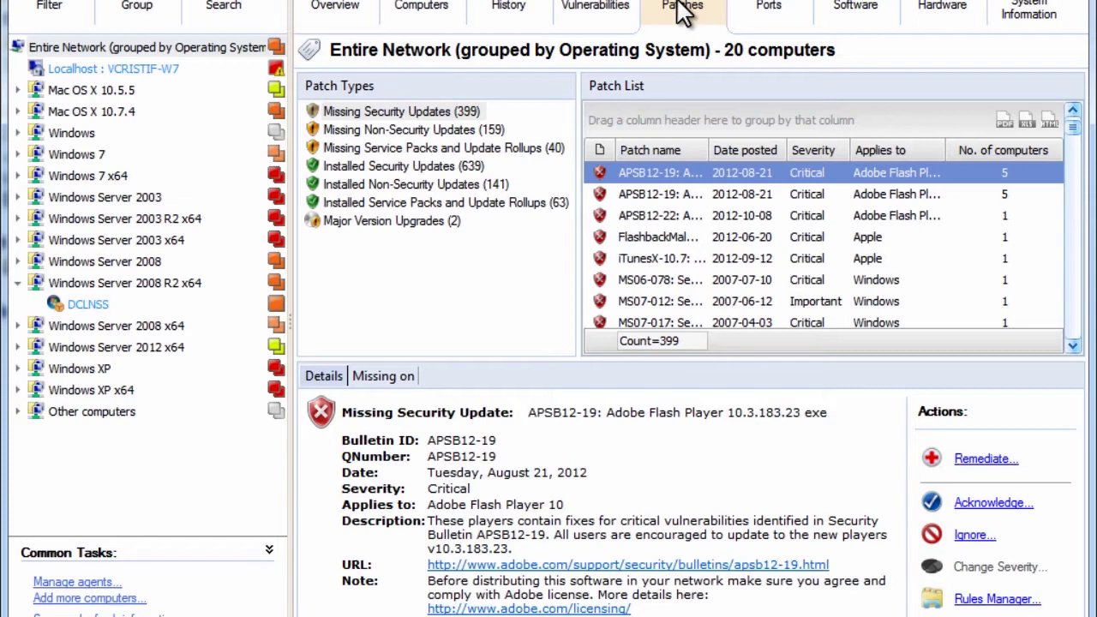
key("Down")
key("Down")
key("Down")
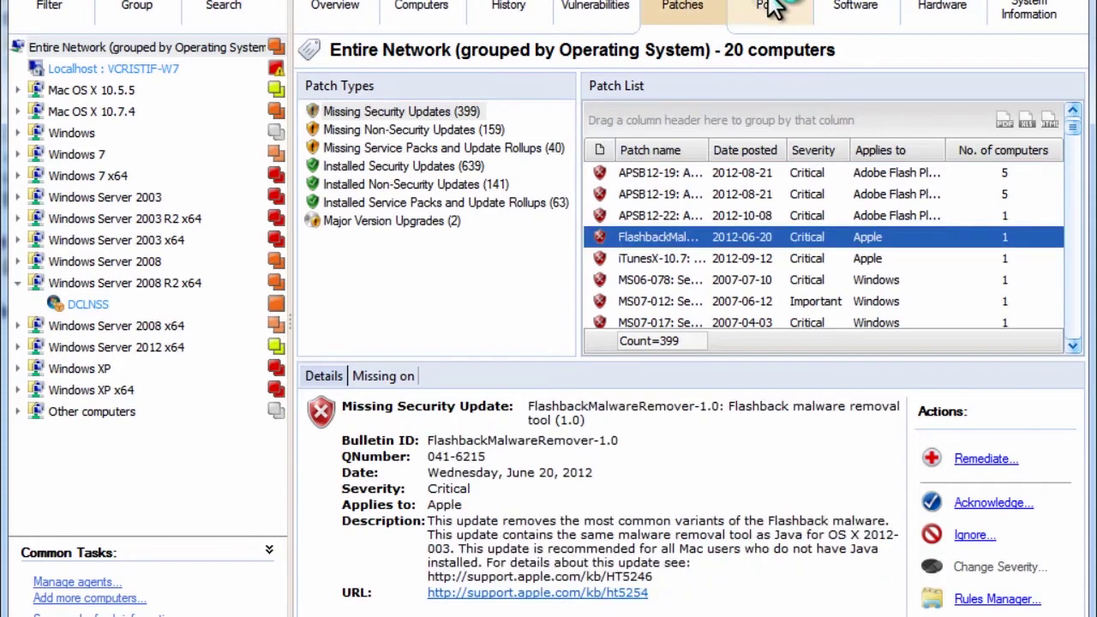
left_click(771, 7)
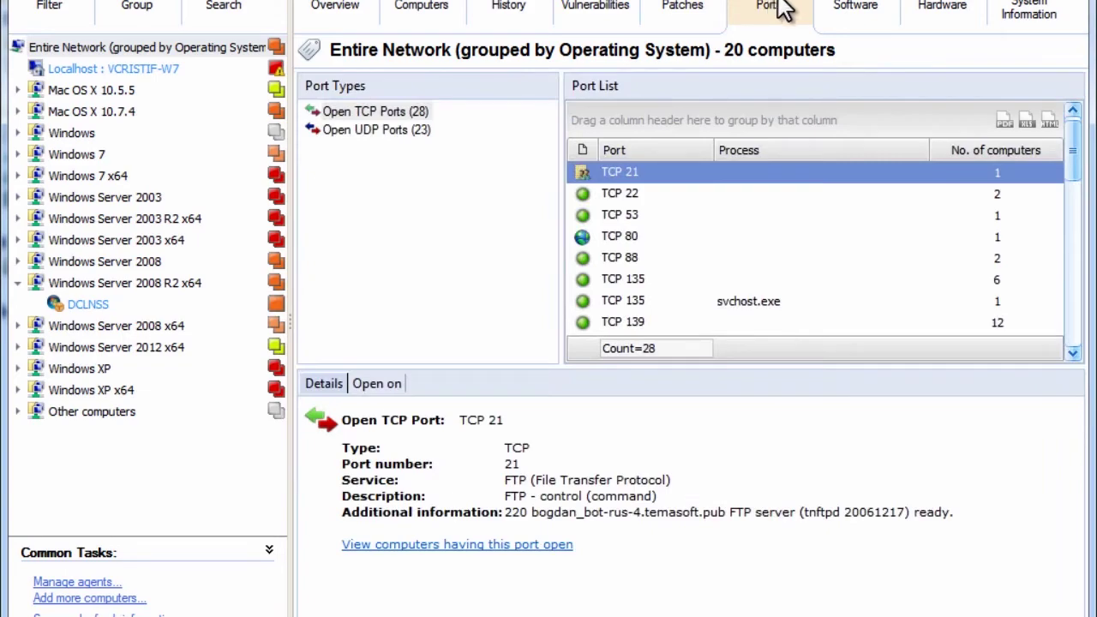
left_click(855, 8)
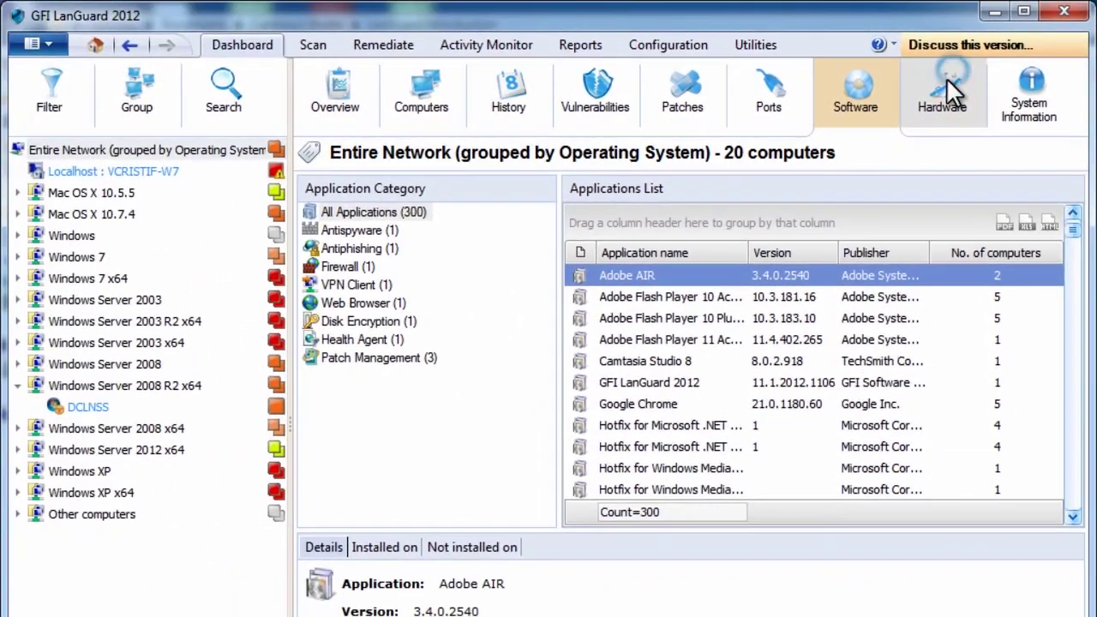
Browse the network's hardware, system information and installed software inventories
left_click(946, 81)
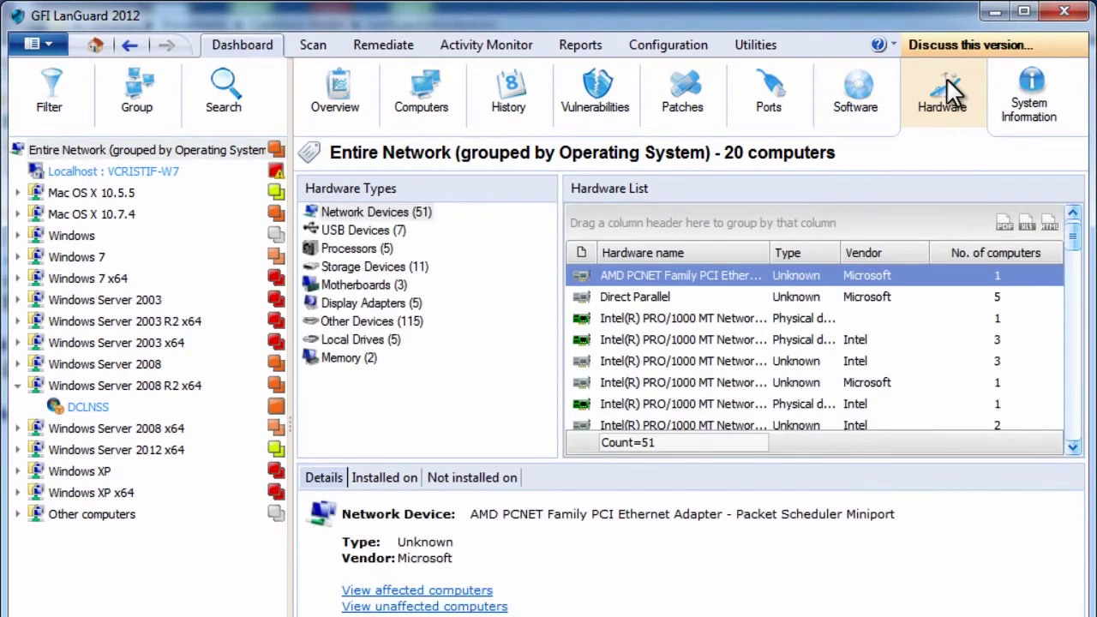
left_click(1025, 87)
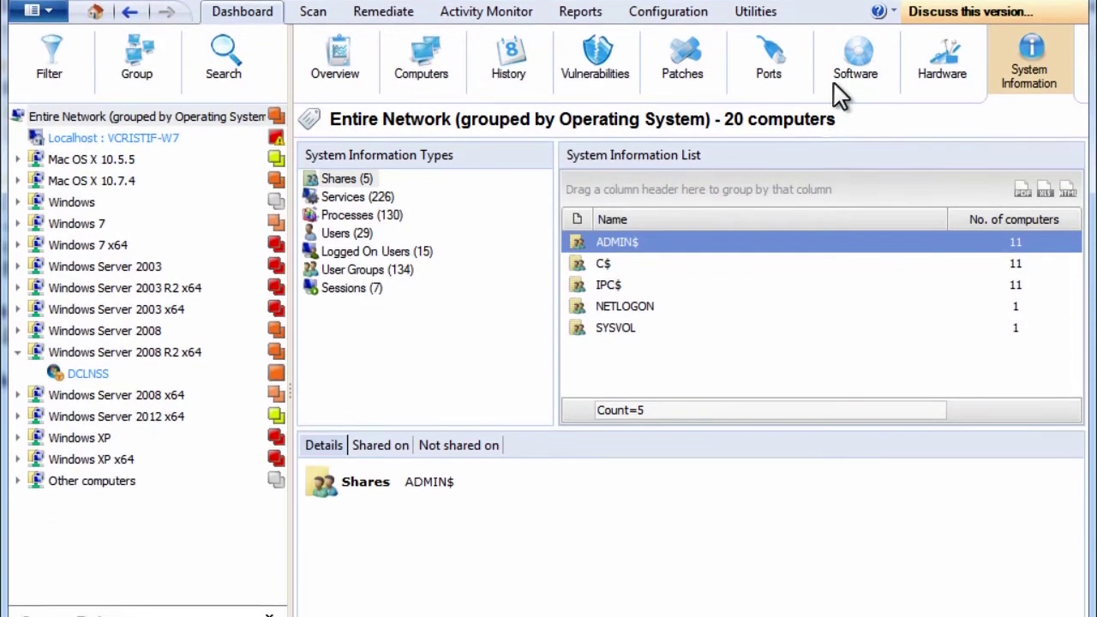
left_click(857, 86)
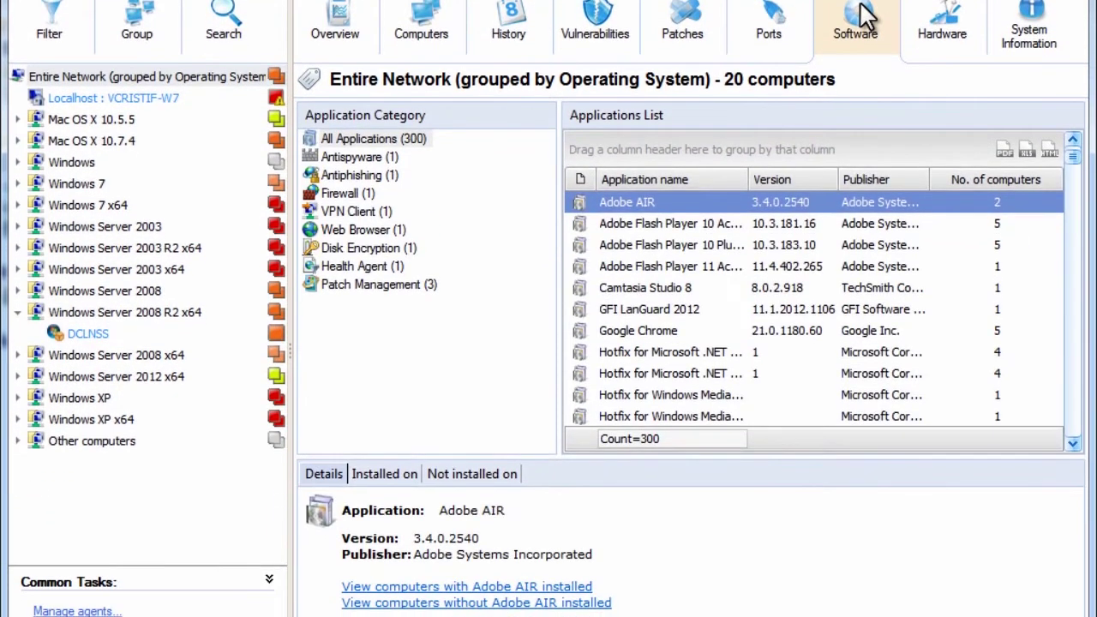
Group the Applications List by Publisher, then show the Remediation Center
left_click(923, 175)
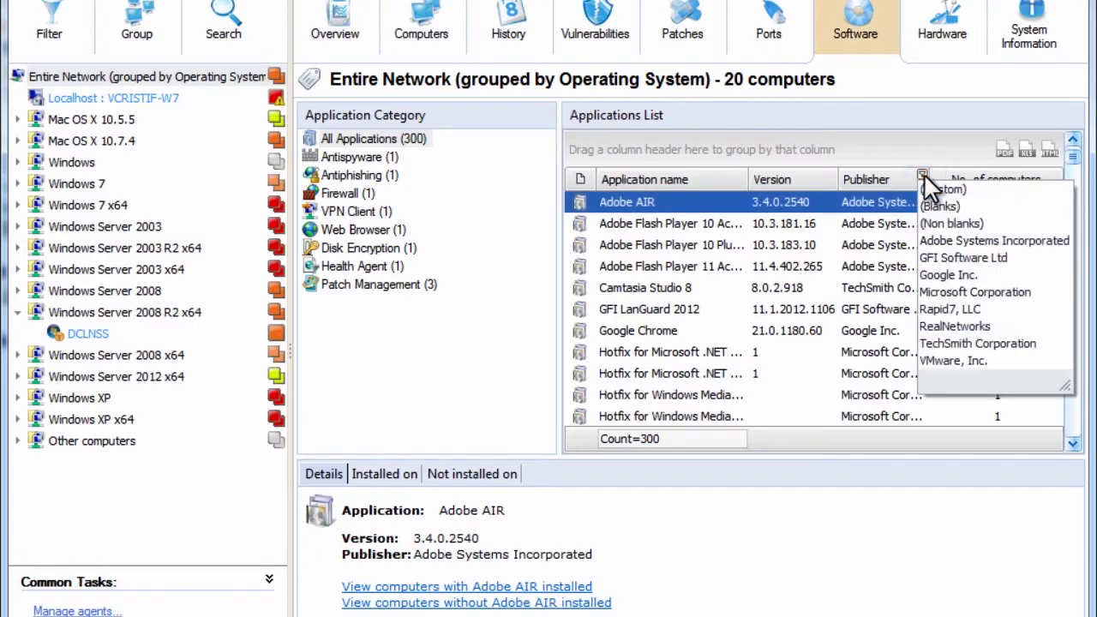
left_click_drag(866, 179, 794, 182)
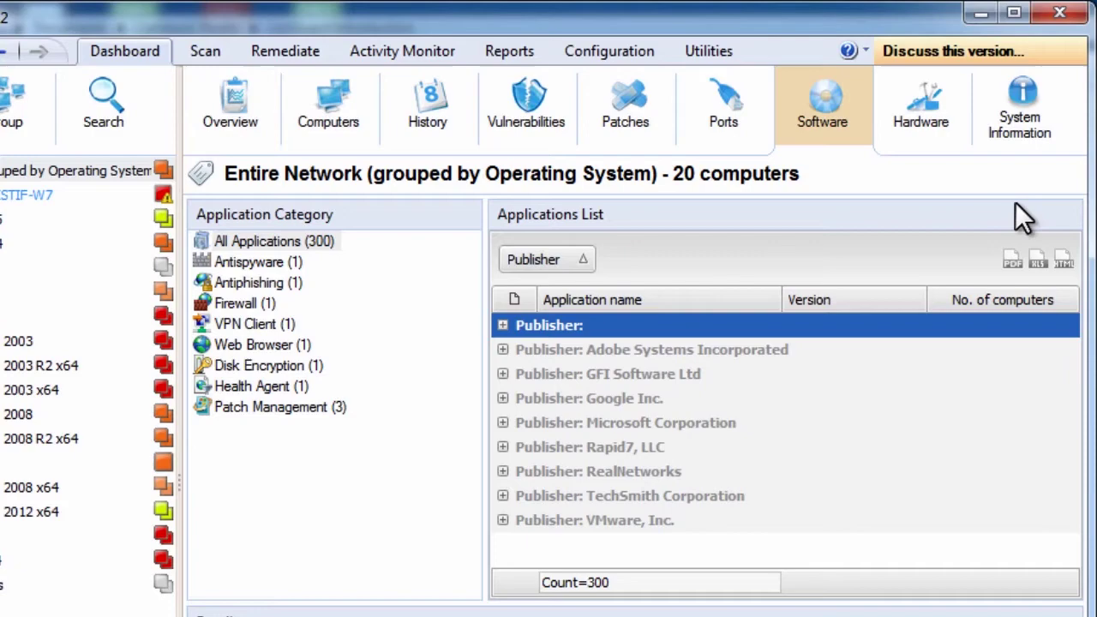
left_click(301, 51)
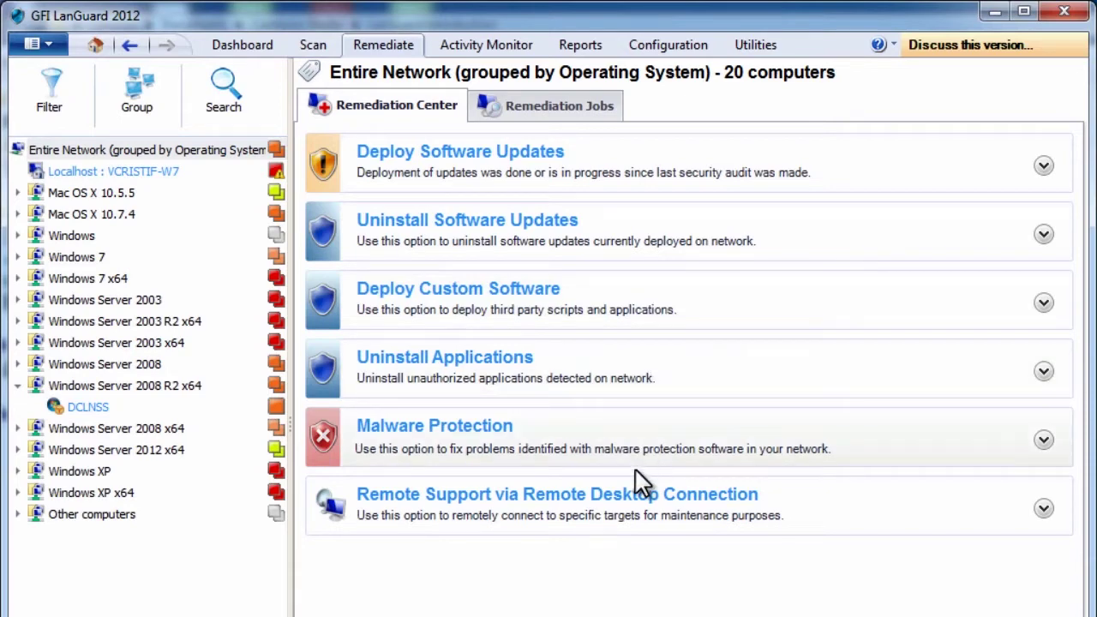
Return to the Dashboard Overview, where TX9A leads the most vulnerable computers
left_click(251, 42)
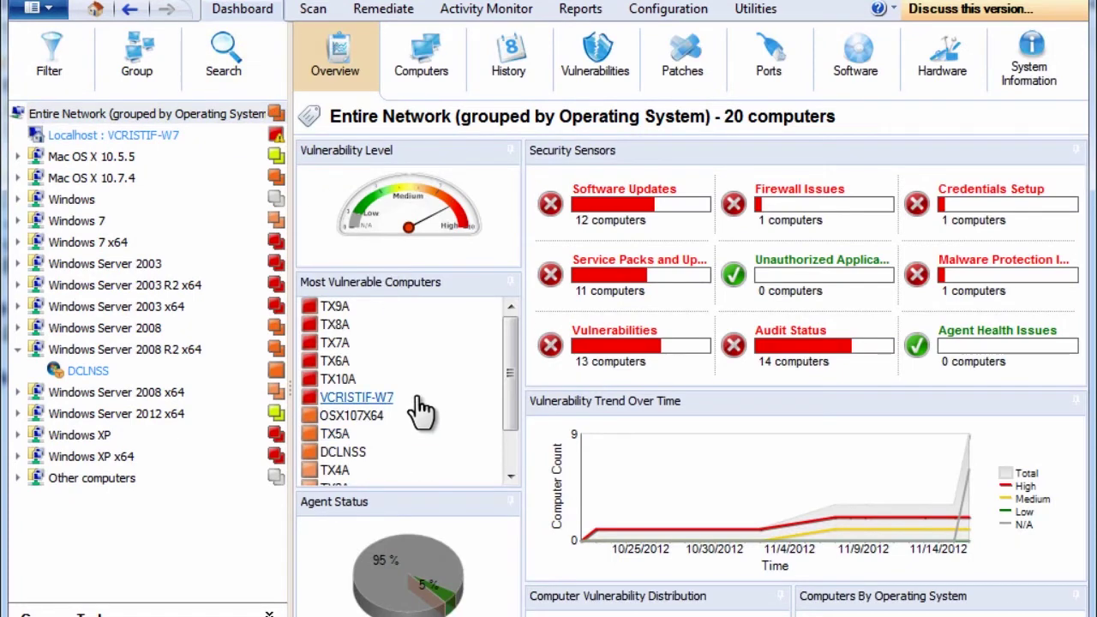
Open VCRISTIF-W7's missing software updates and select the MS10-043 security update
left_click(368, 399)
double_click(367, 393)
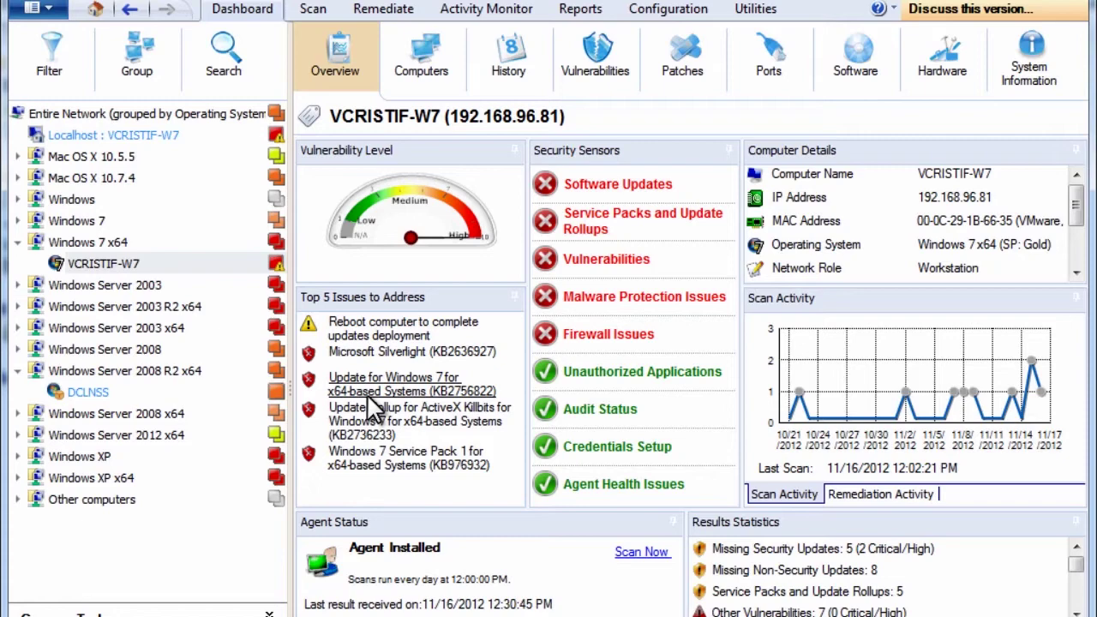
left_click(622, 178)
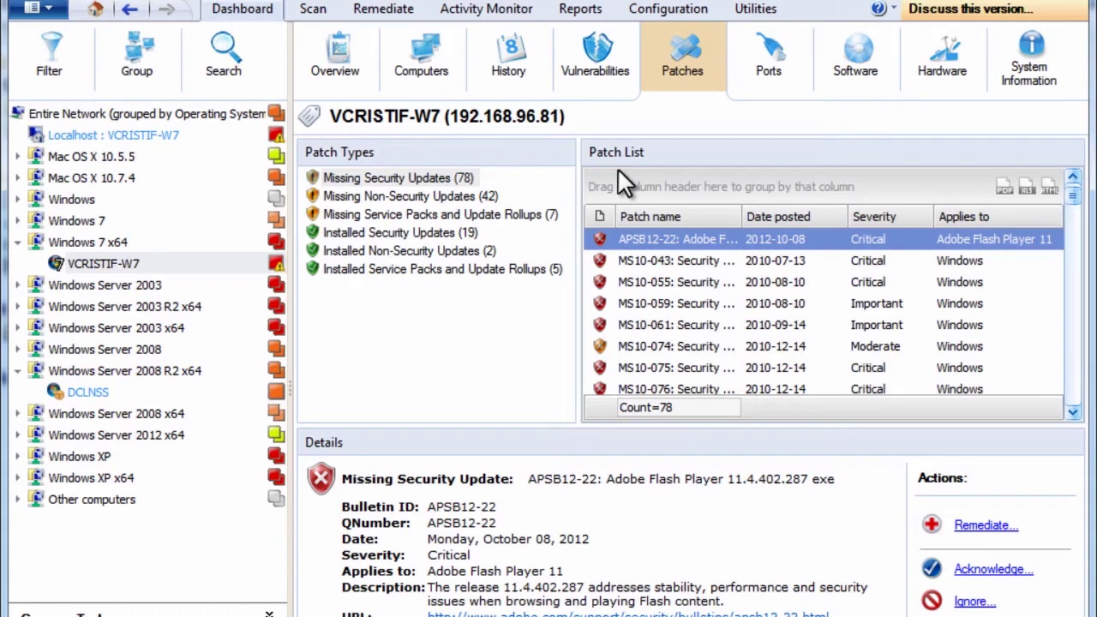
left_click(649, 261)
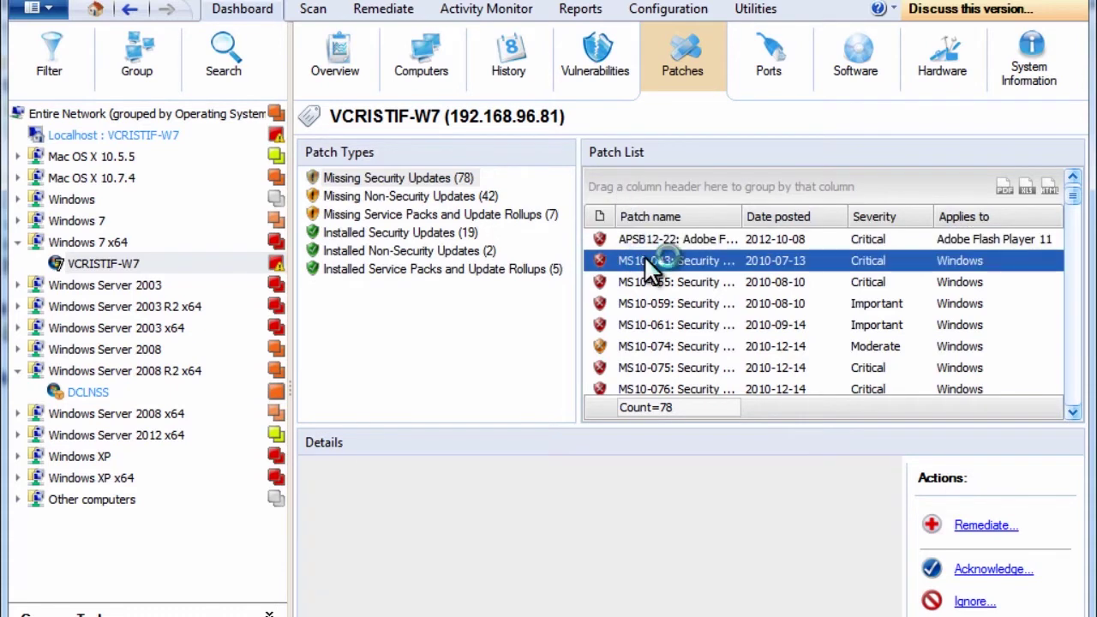
Remediate the selected update on VCRISTIF-W7 using Deploy immediately
left_click(966, 523)
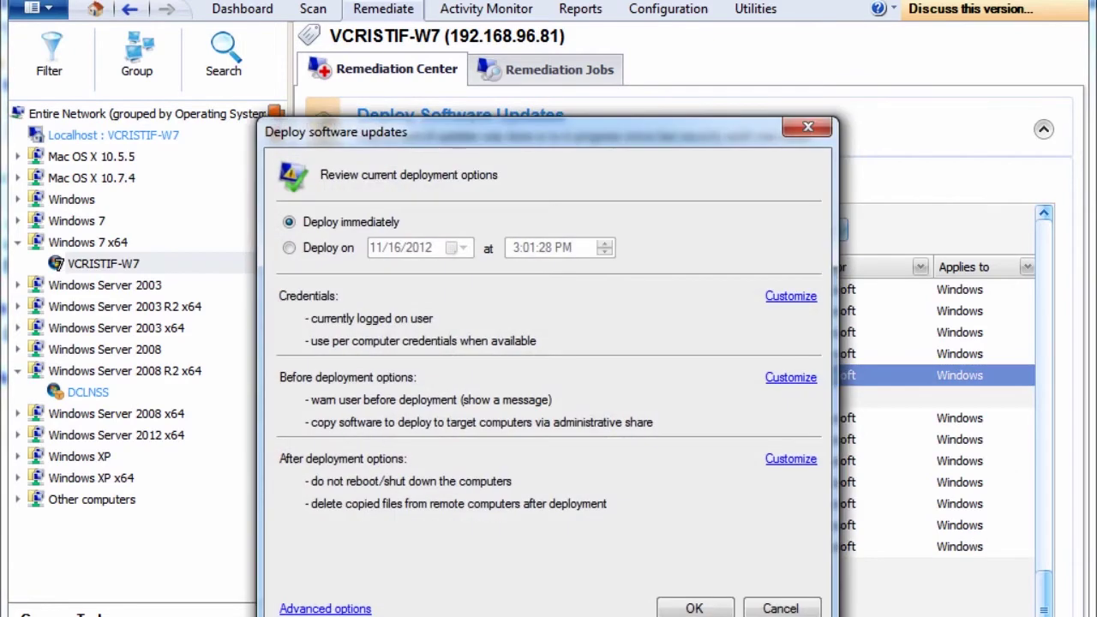
left_click(696, 608)
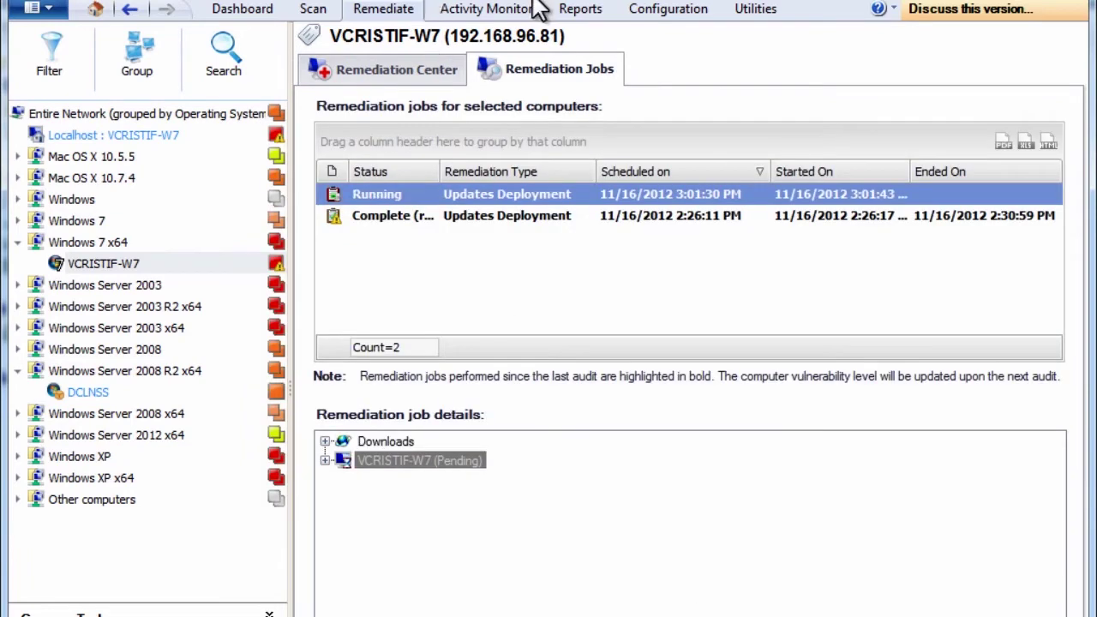
Generate the Entire Network Patching Status report and show its export formats
left_click(582, 10)
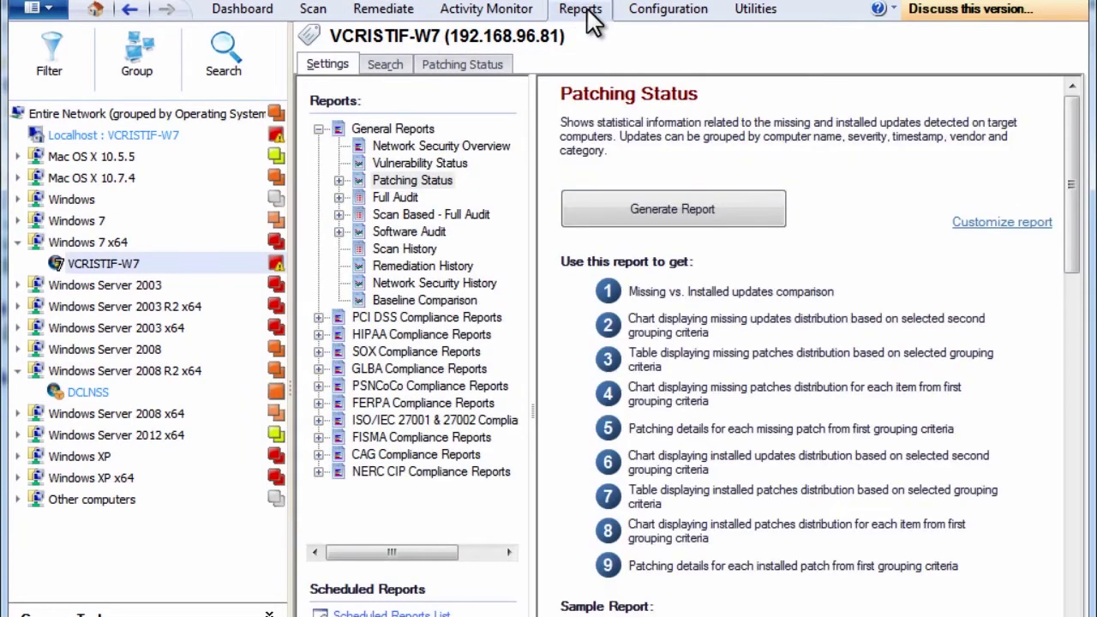
left_click(380, 128)
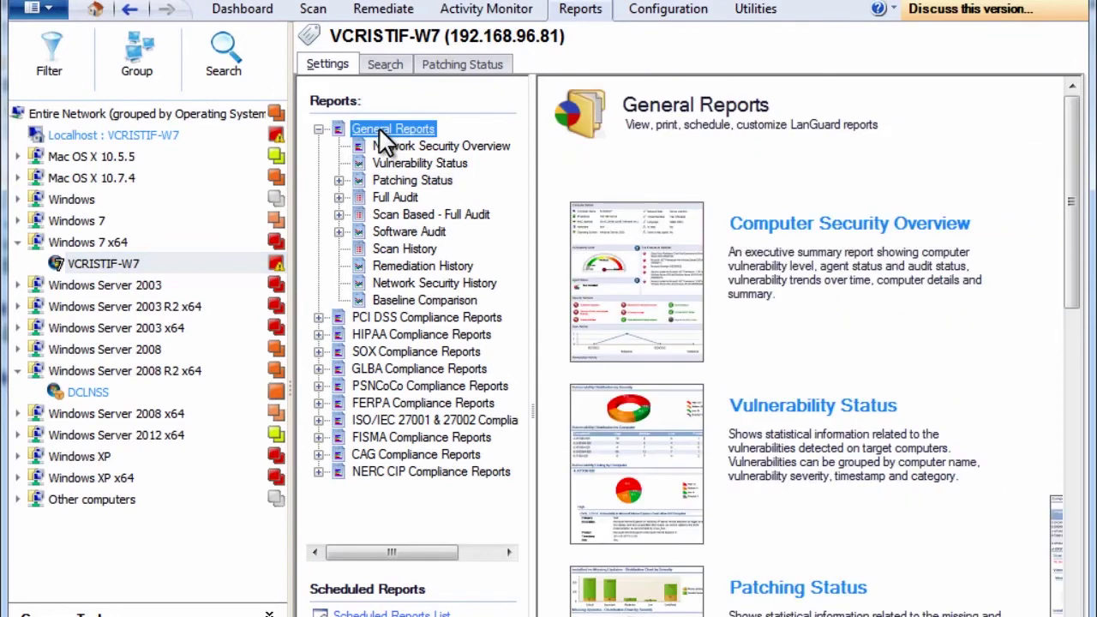
left_click(131, 116)
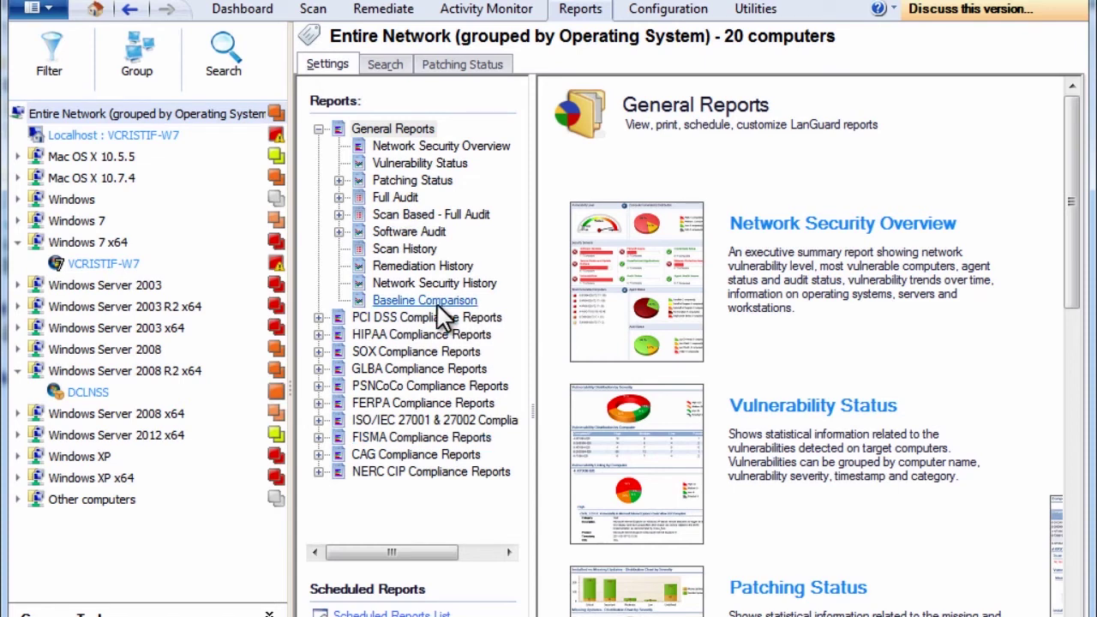
left_click(455, 65)
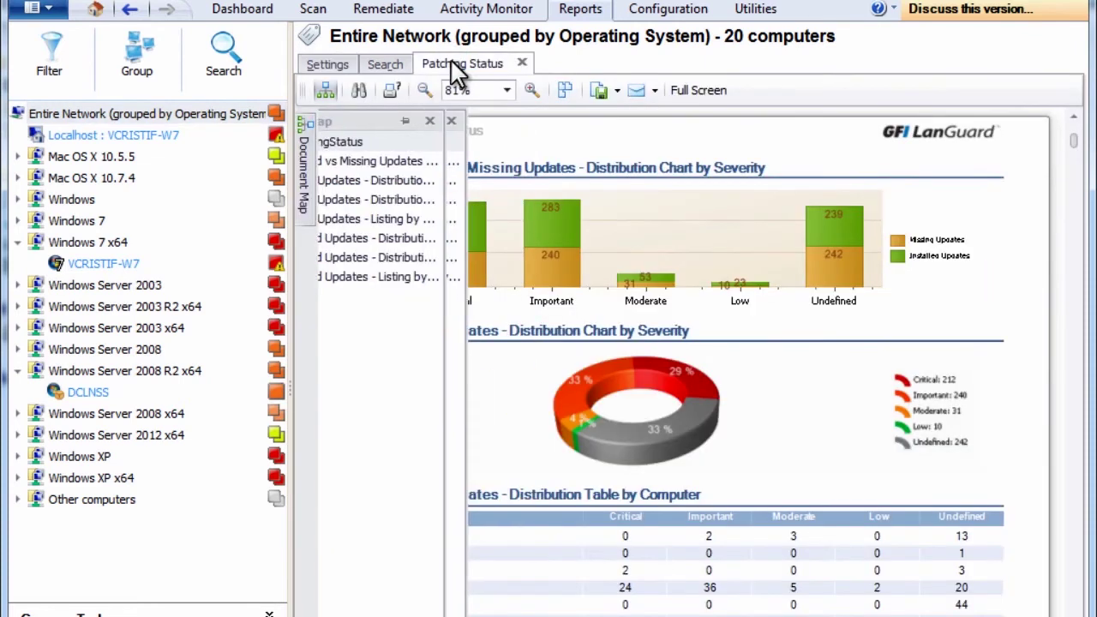
left_click(616, 90)
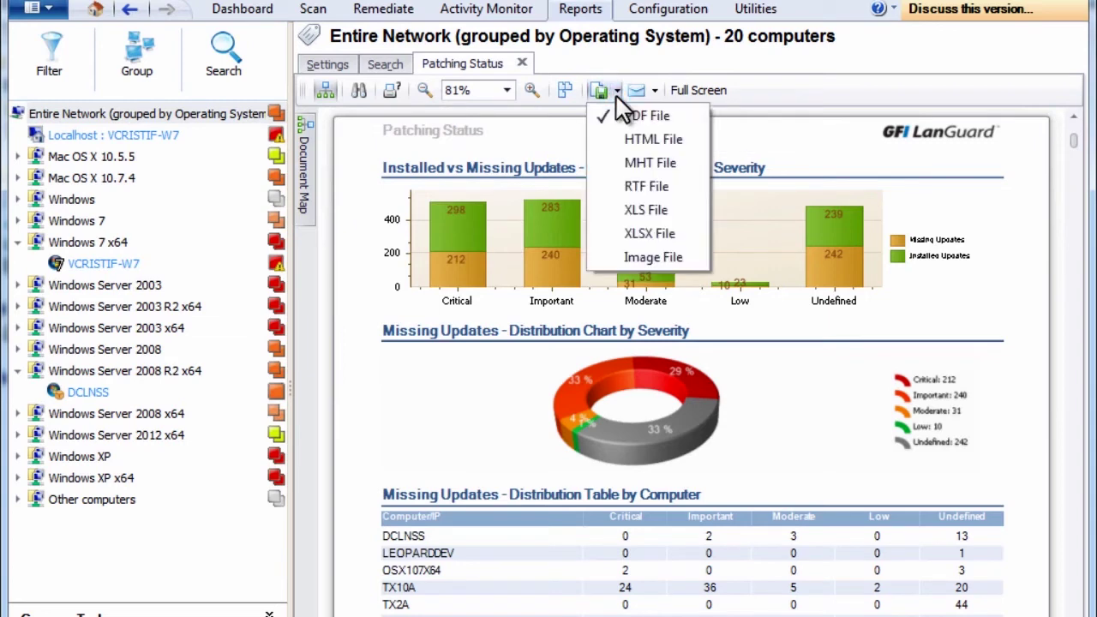
Open Scheduled Reports settings and look over the Network Security Overview schedule form
left_click(326, 65)
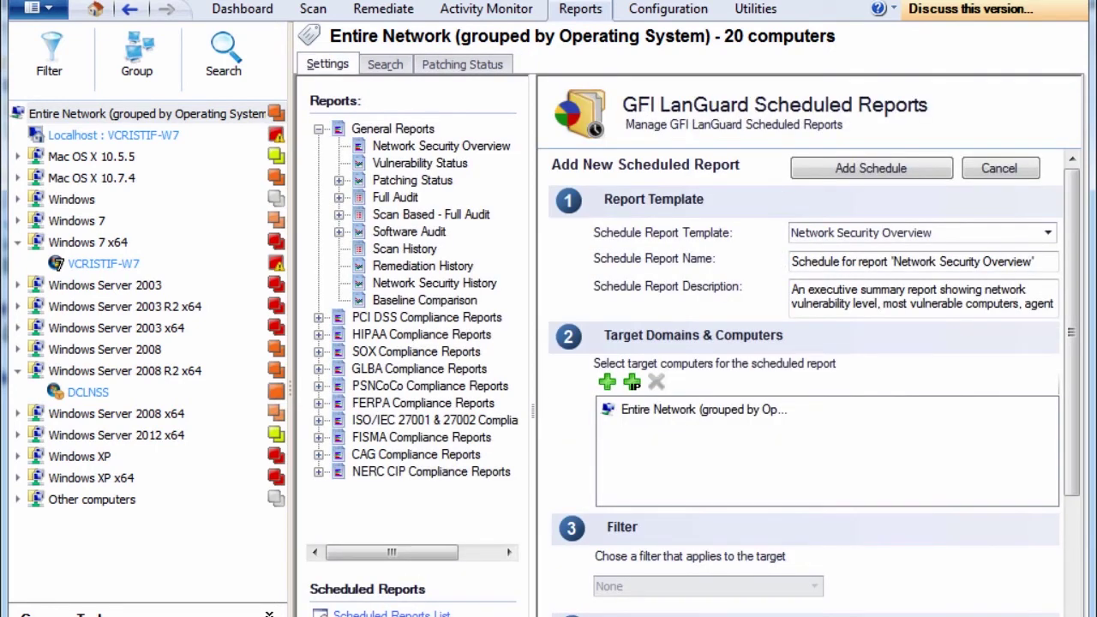
scroll(1072, 454, "down", 5)
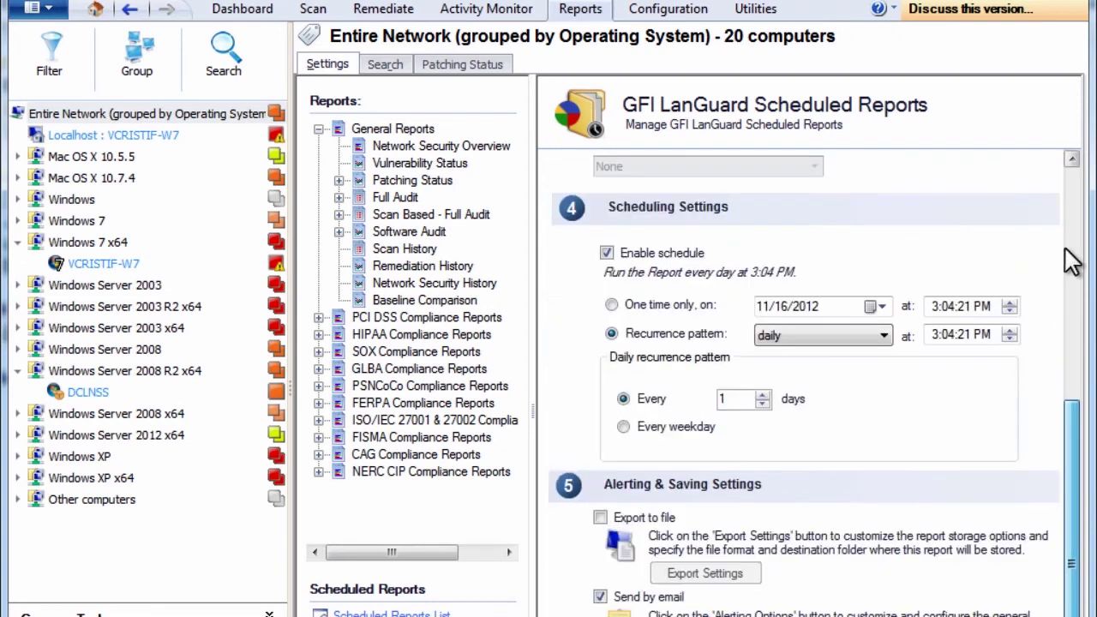
scroll(1073, 257, "up", 5)
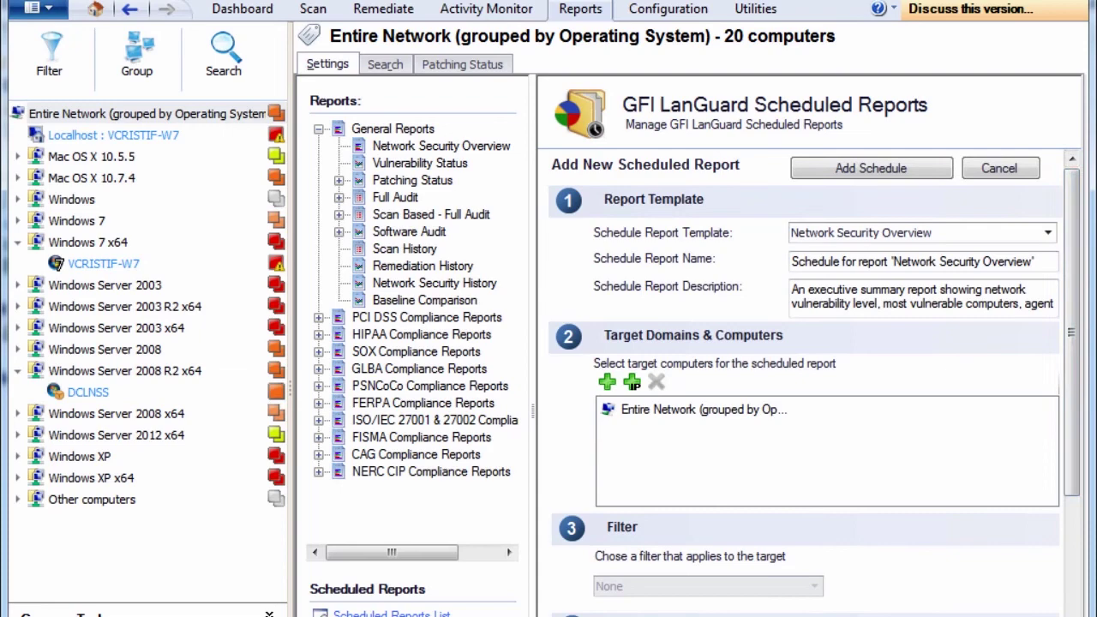